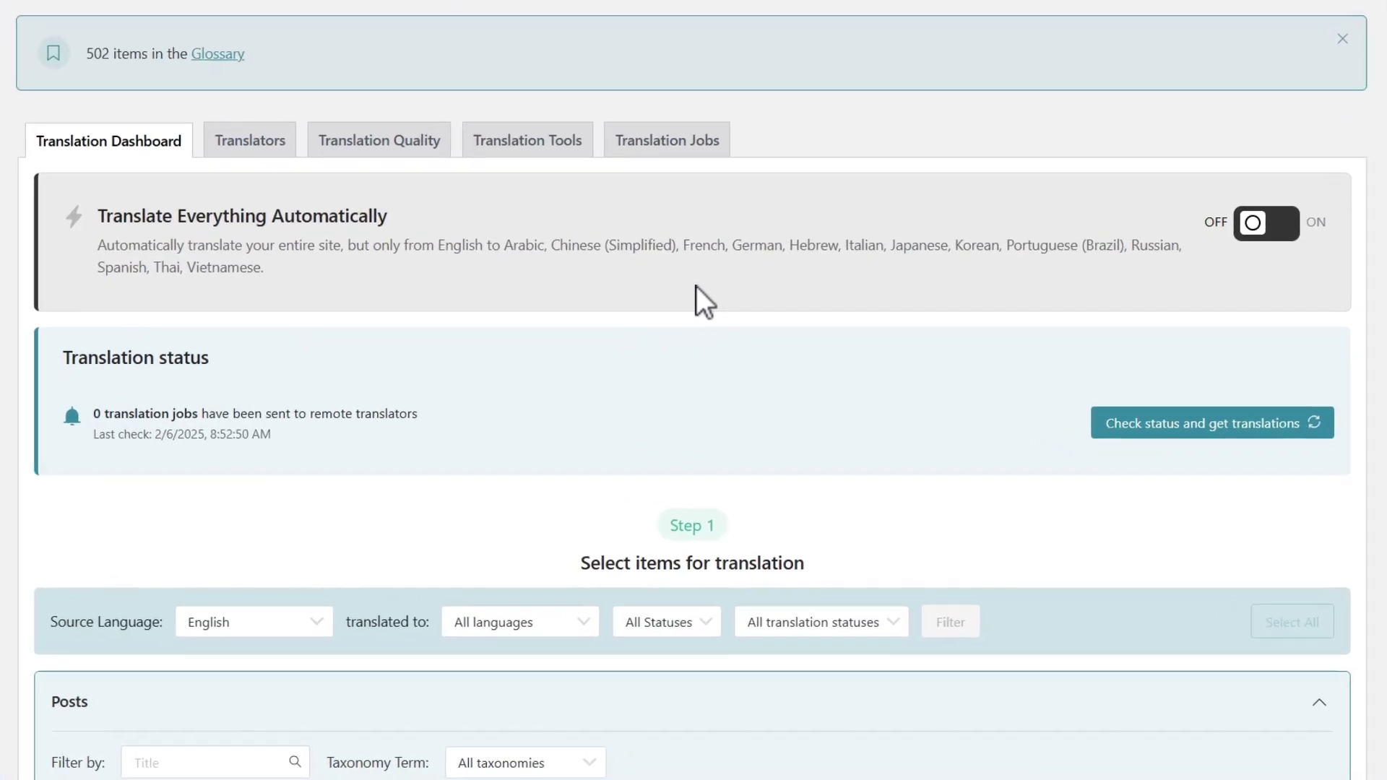
- Expand the FAQs list, tick then untick the first FAQ, and collapse it again
scroll(697, 286, "down", 10)
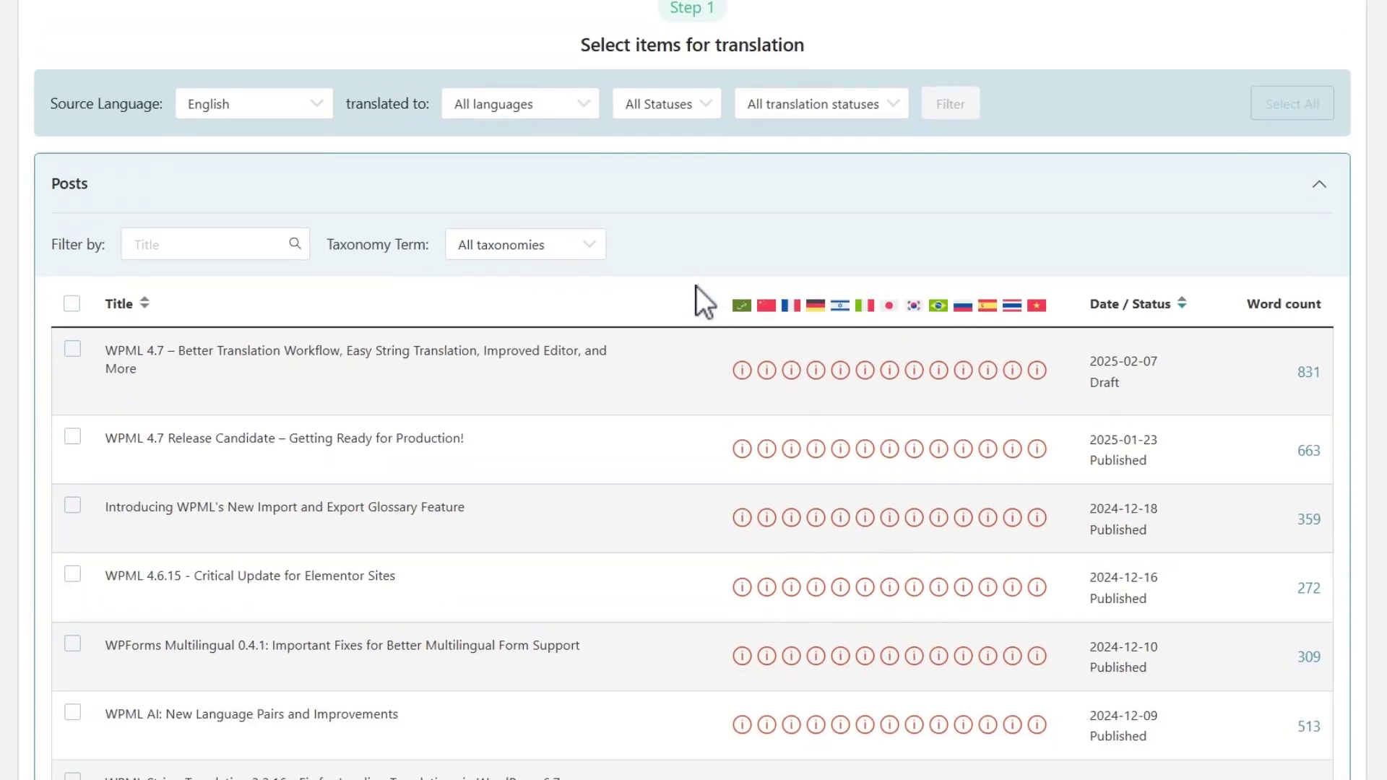
scroll(696, 286, "down", 15)
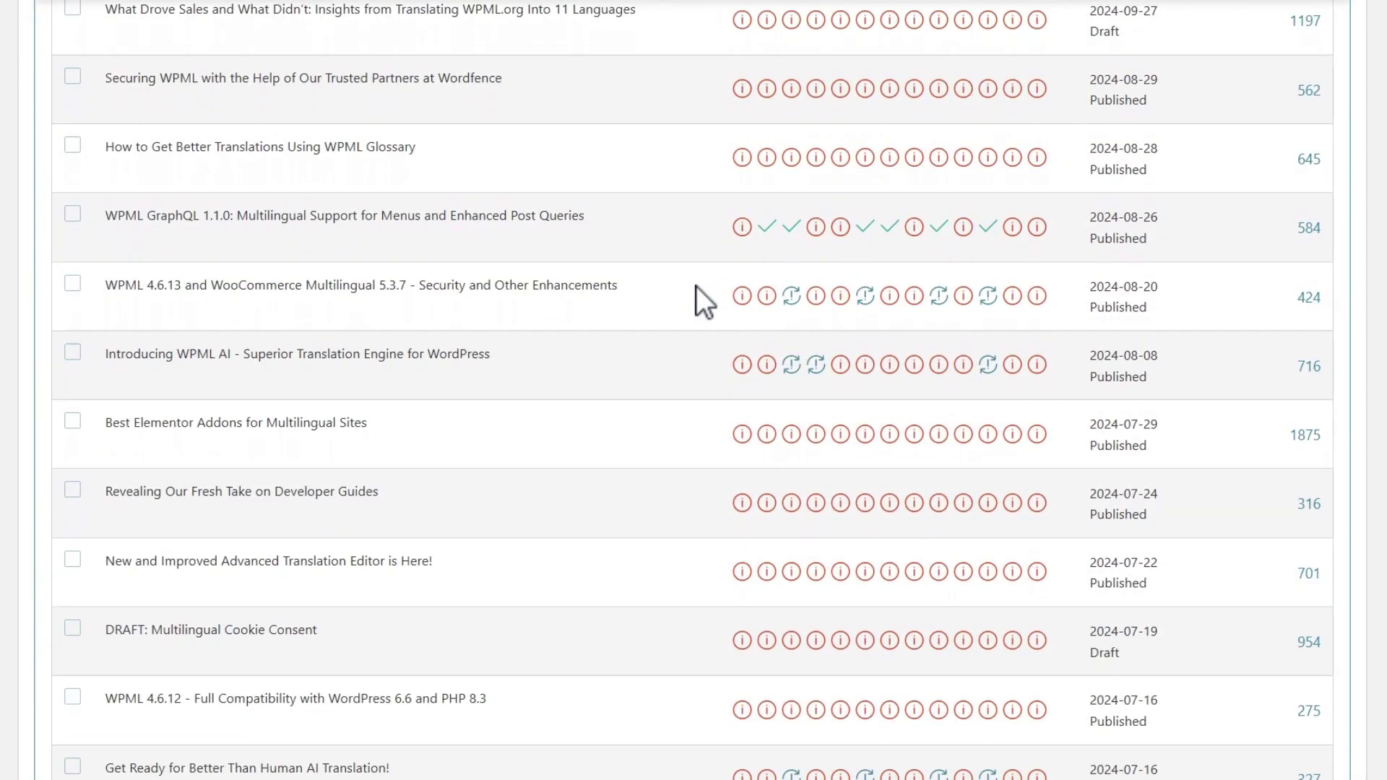
scroll(696, 286, "down", 5)
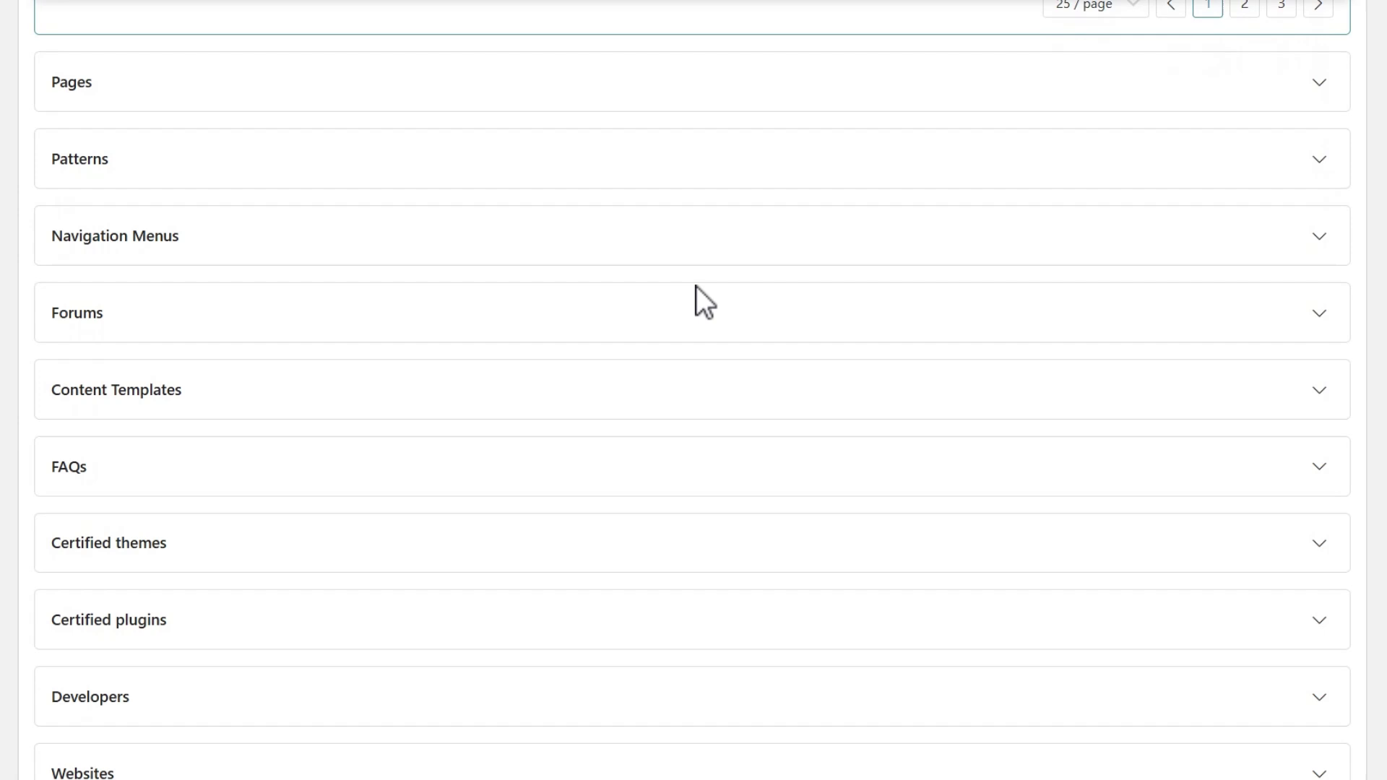
scroll(696, 286, "down", 13)
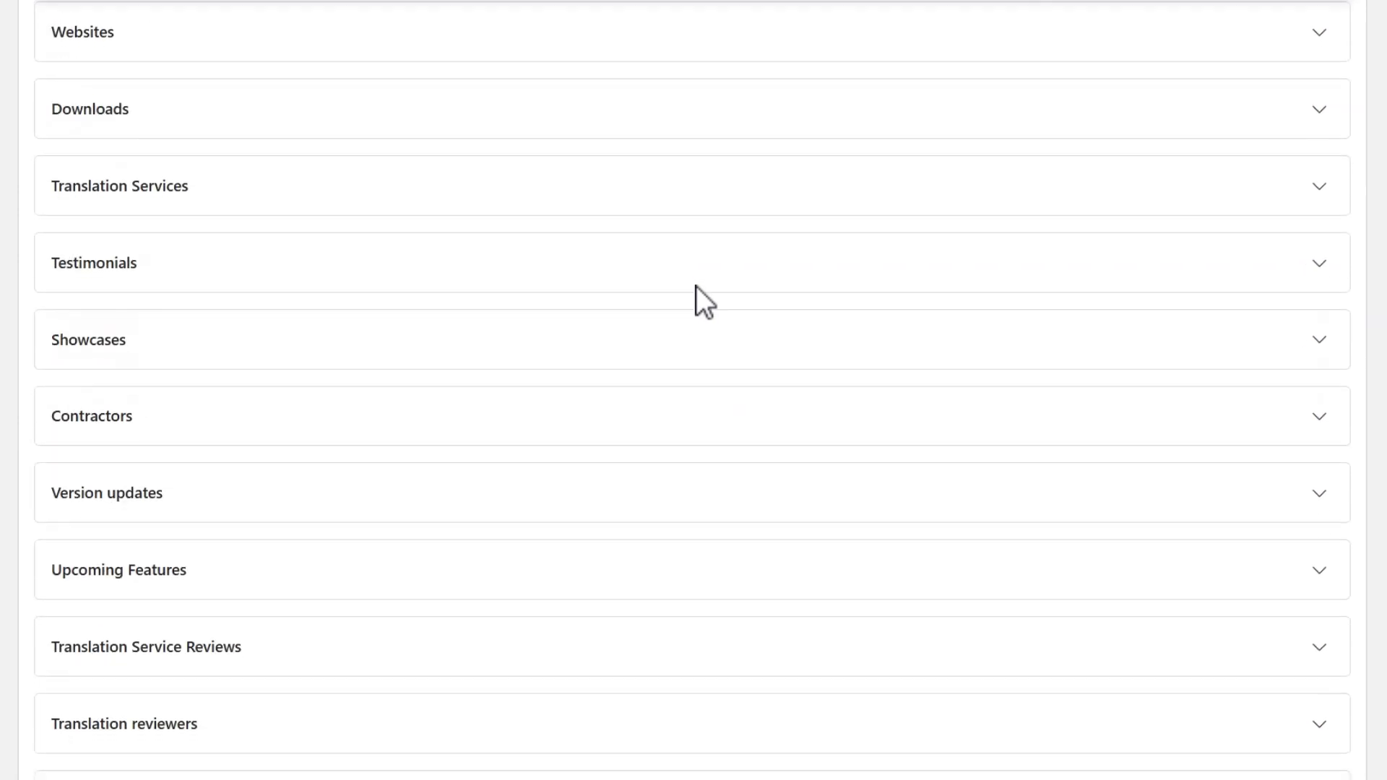
scroll(696, 286, "down", 2)
scroll(697, 286, "up", 7)
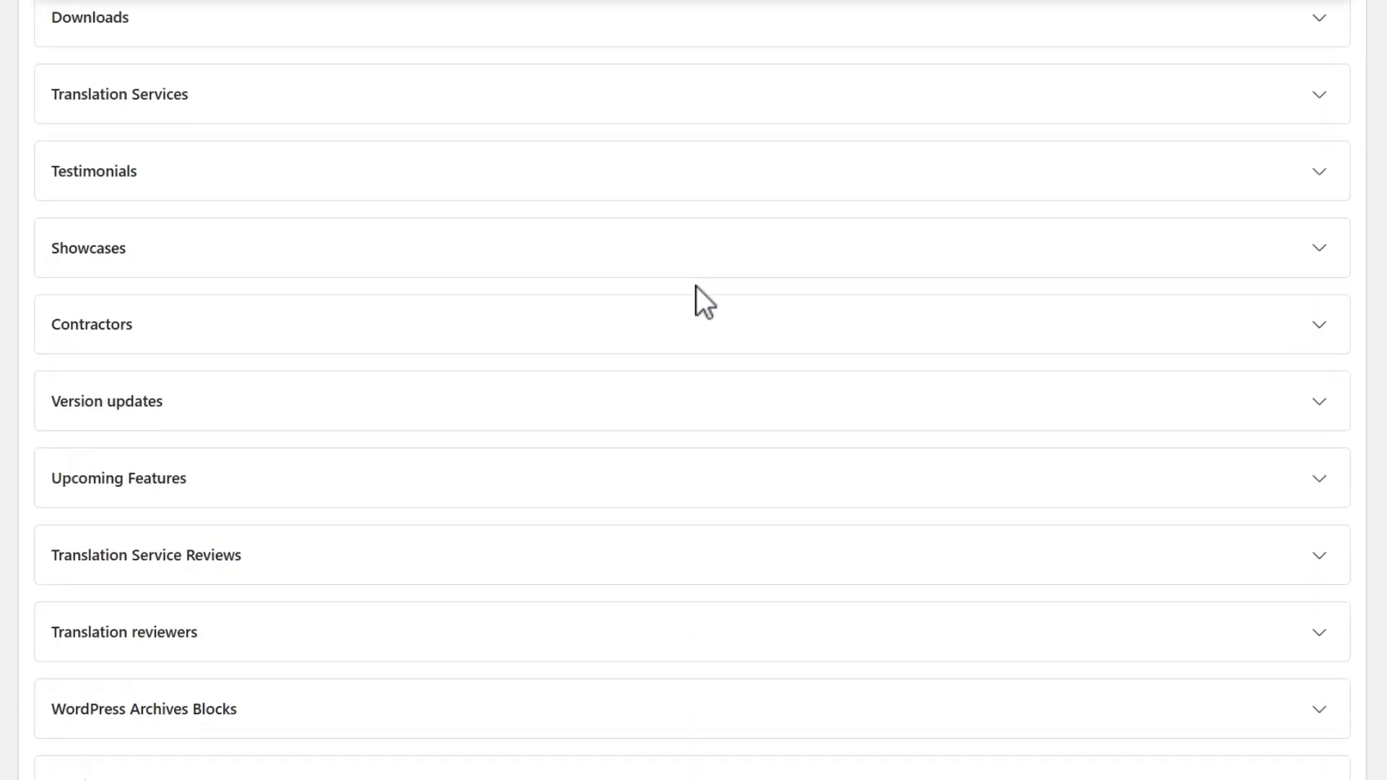
scroll(696, 286, "up", 3)
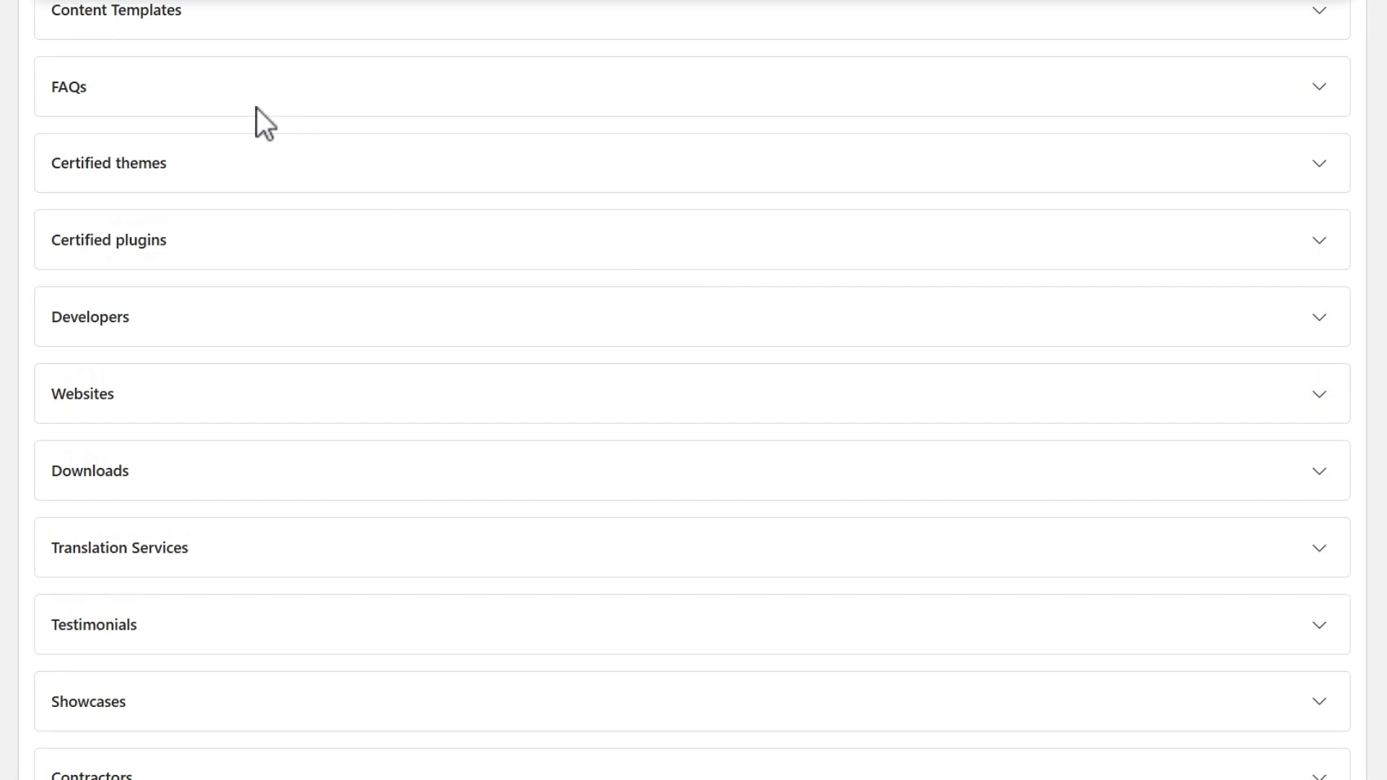
left_click(233, 89)
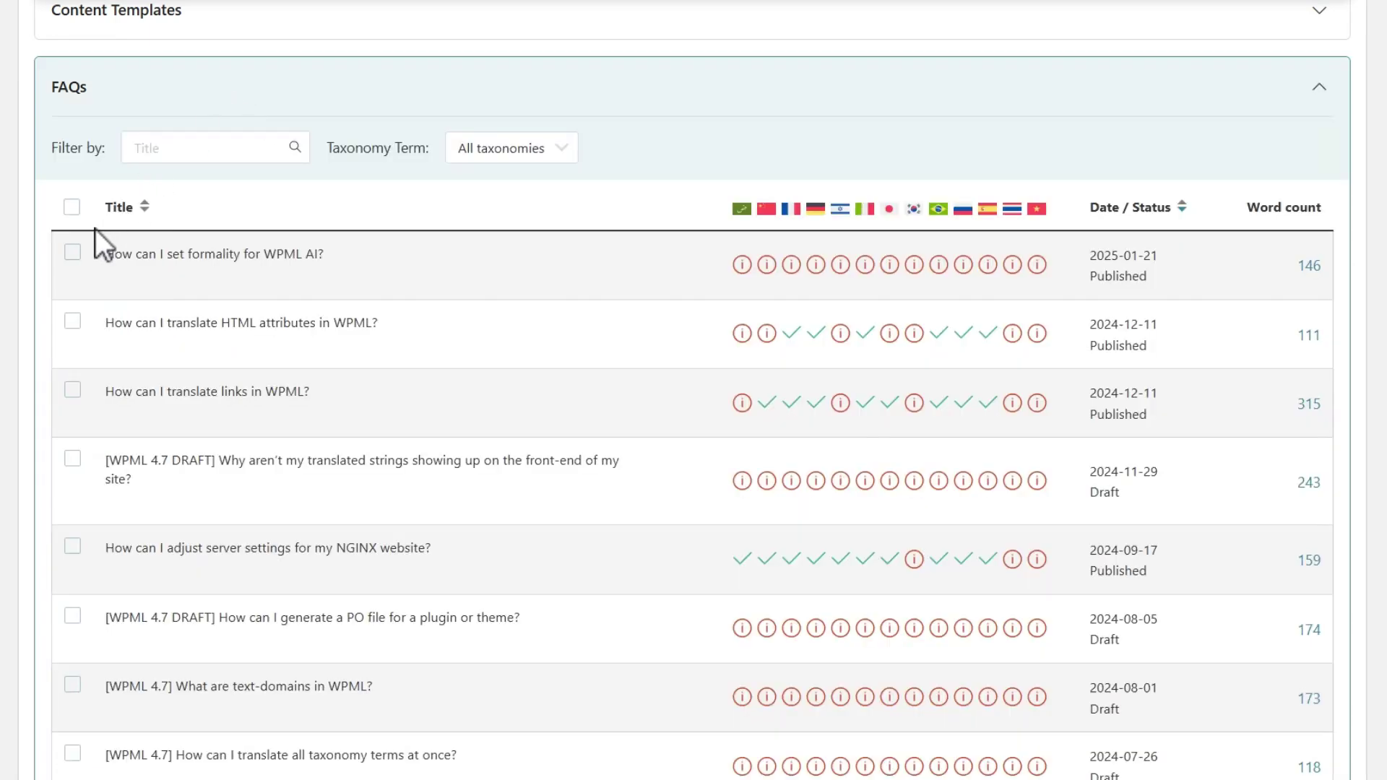
left_click(72, 253)
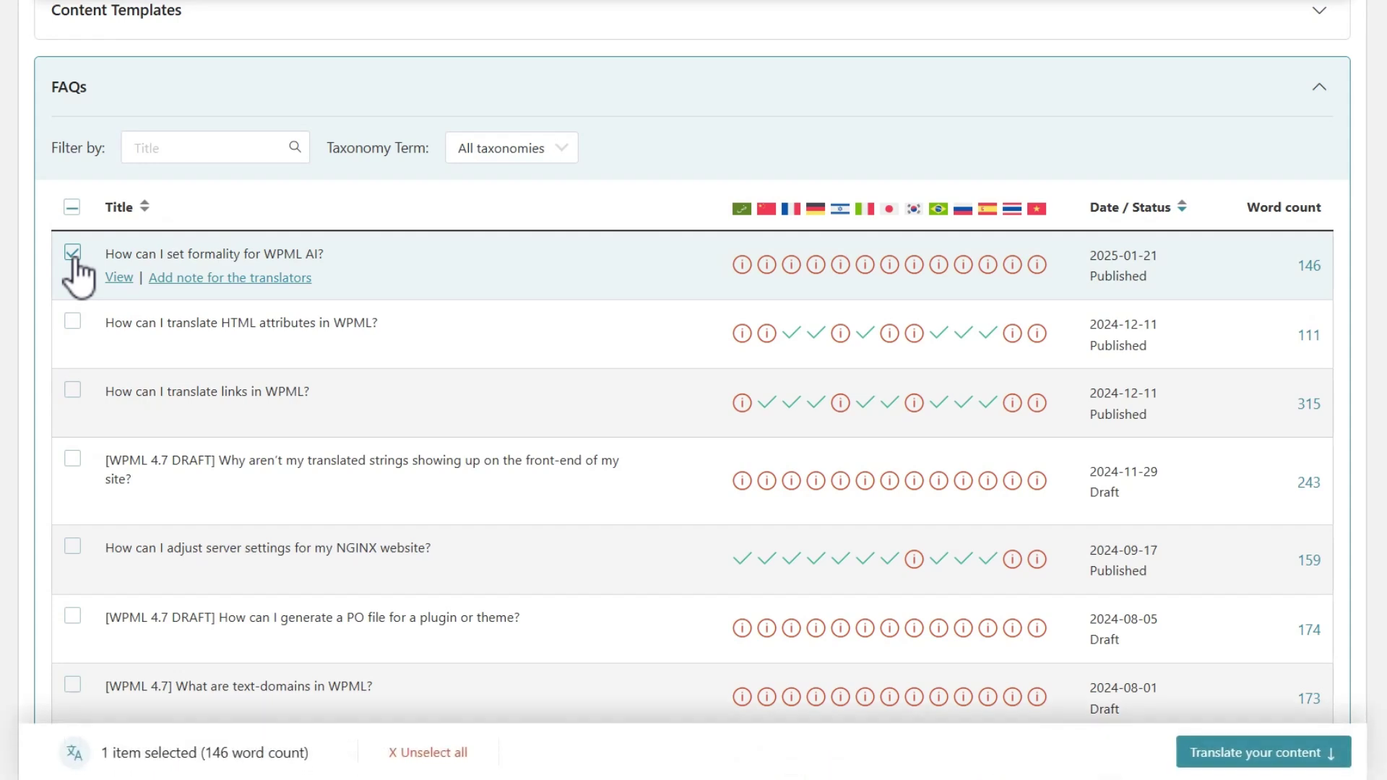
left_click(72, 252)
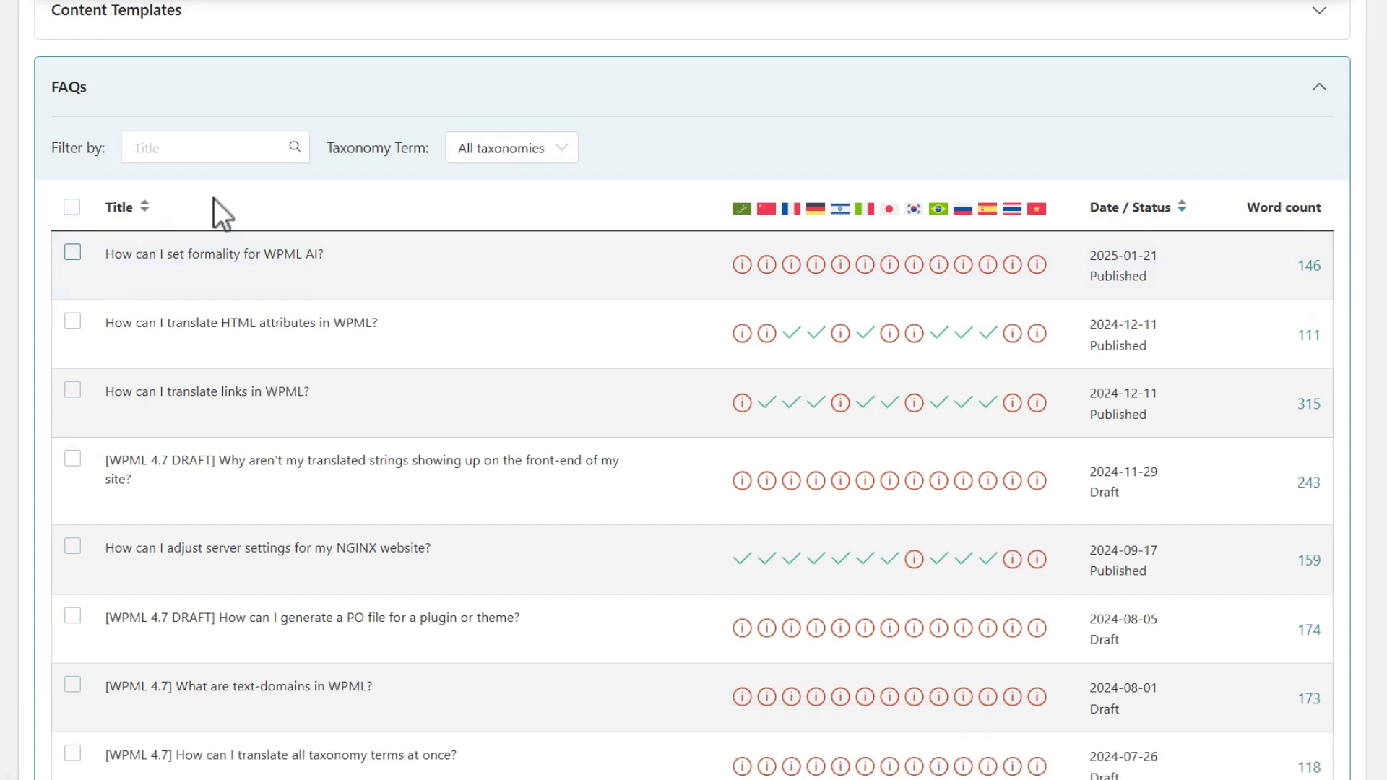
left_click(444, 82)
- Queue four posts for translation: WPML 4.7 announcement, 4.7 Release Candidate, glossary import/export, and 4.6.15
scroll(462, 166, "up", 20)
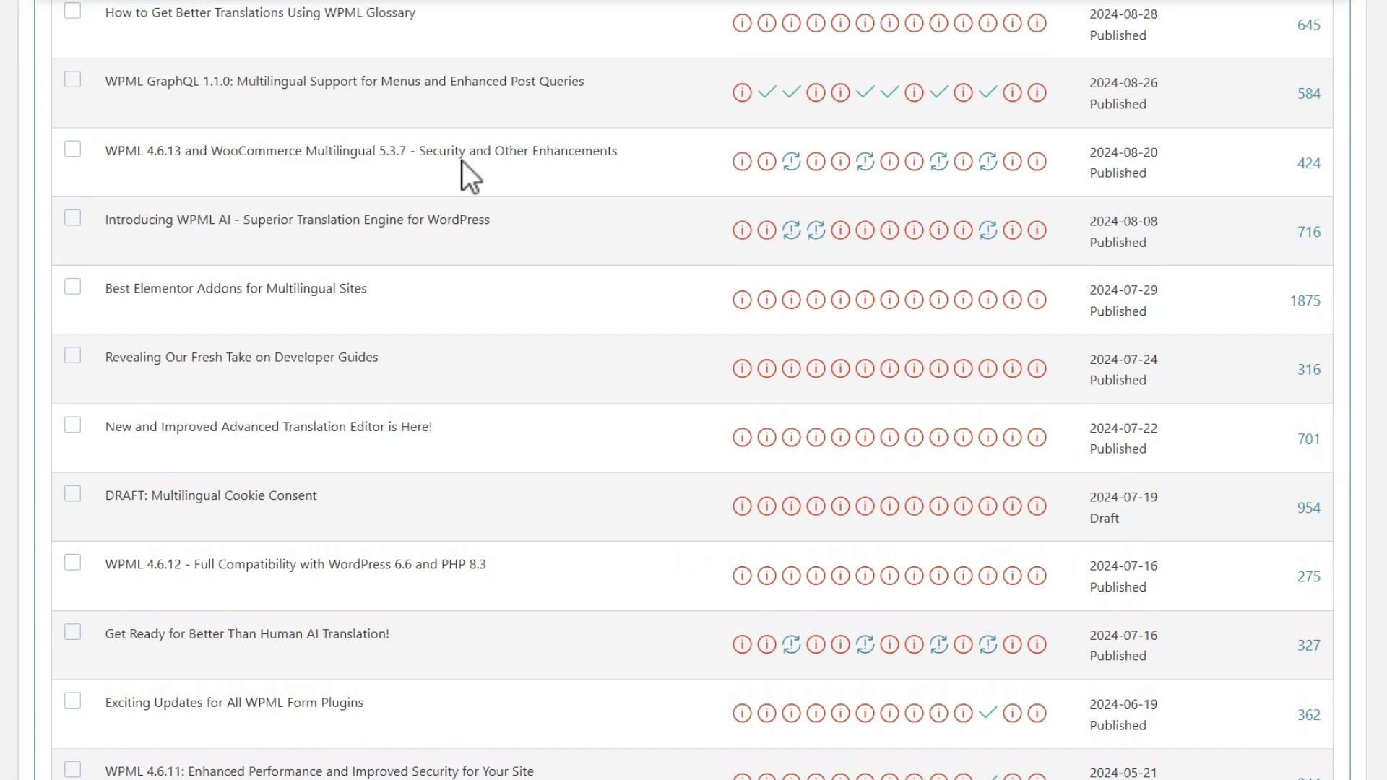
scroll(461, 160, "up", 10)
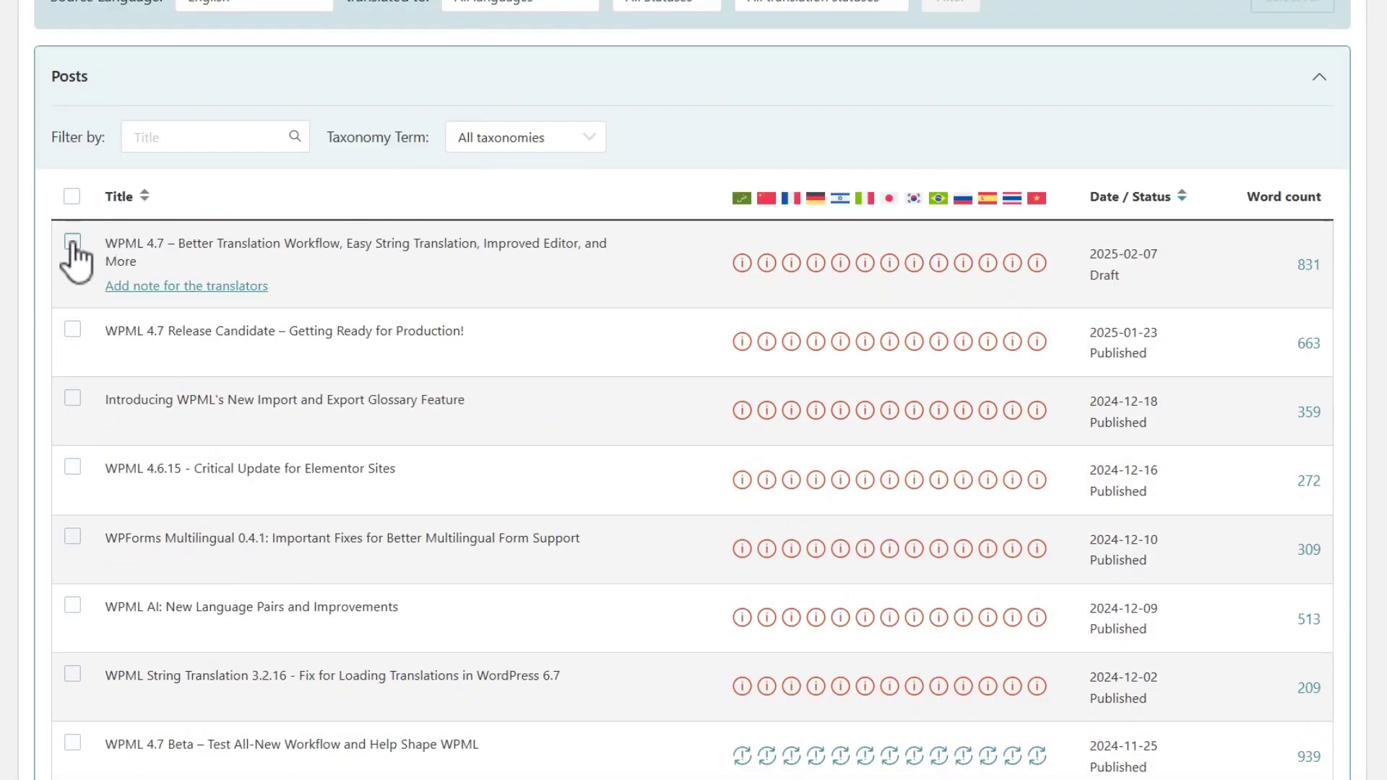
left_click(69, 260)
left_click(73, 329)
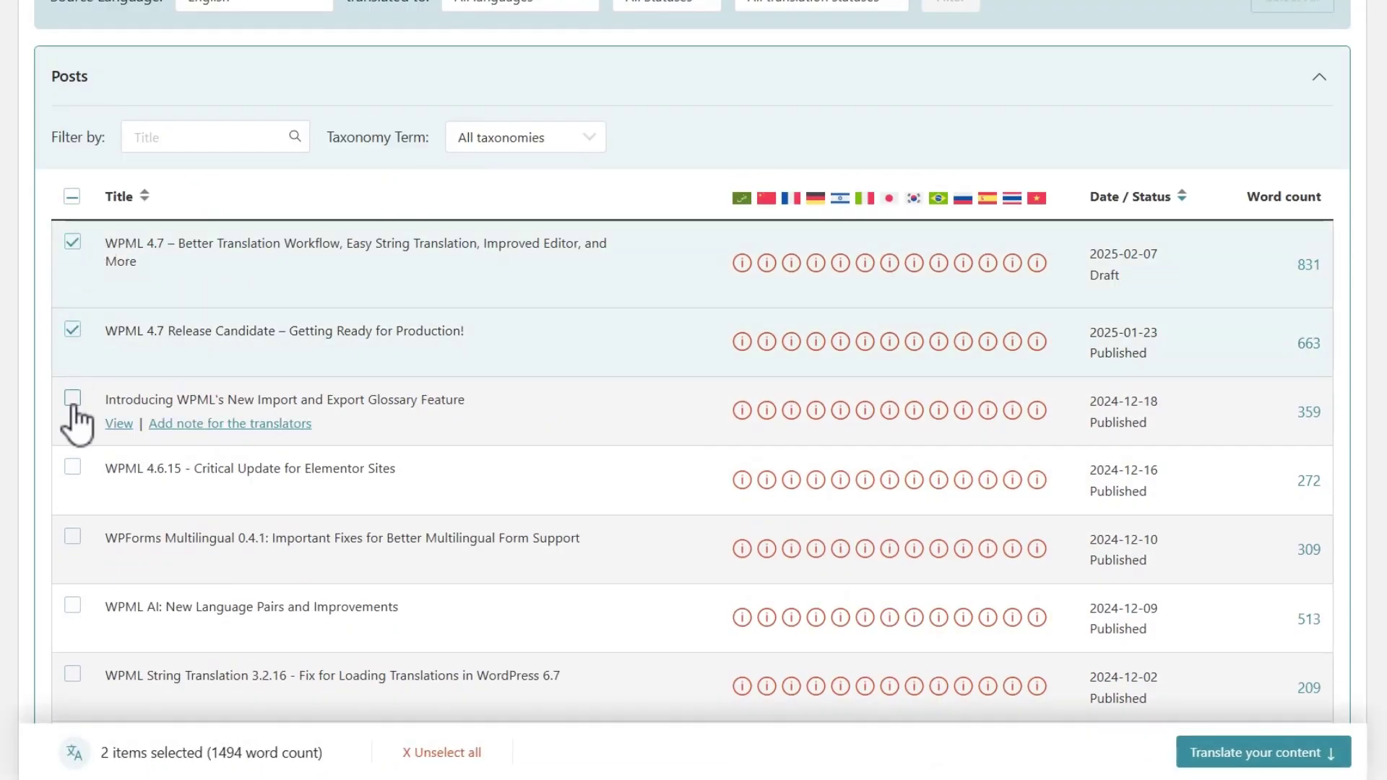
left_click(73, 398)
left_click(72, 467)
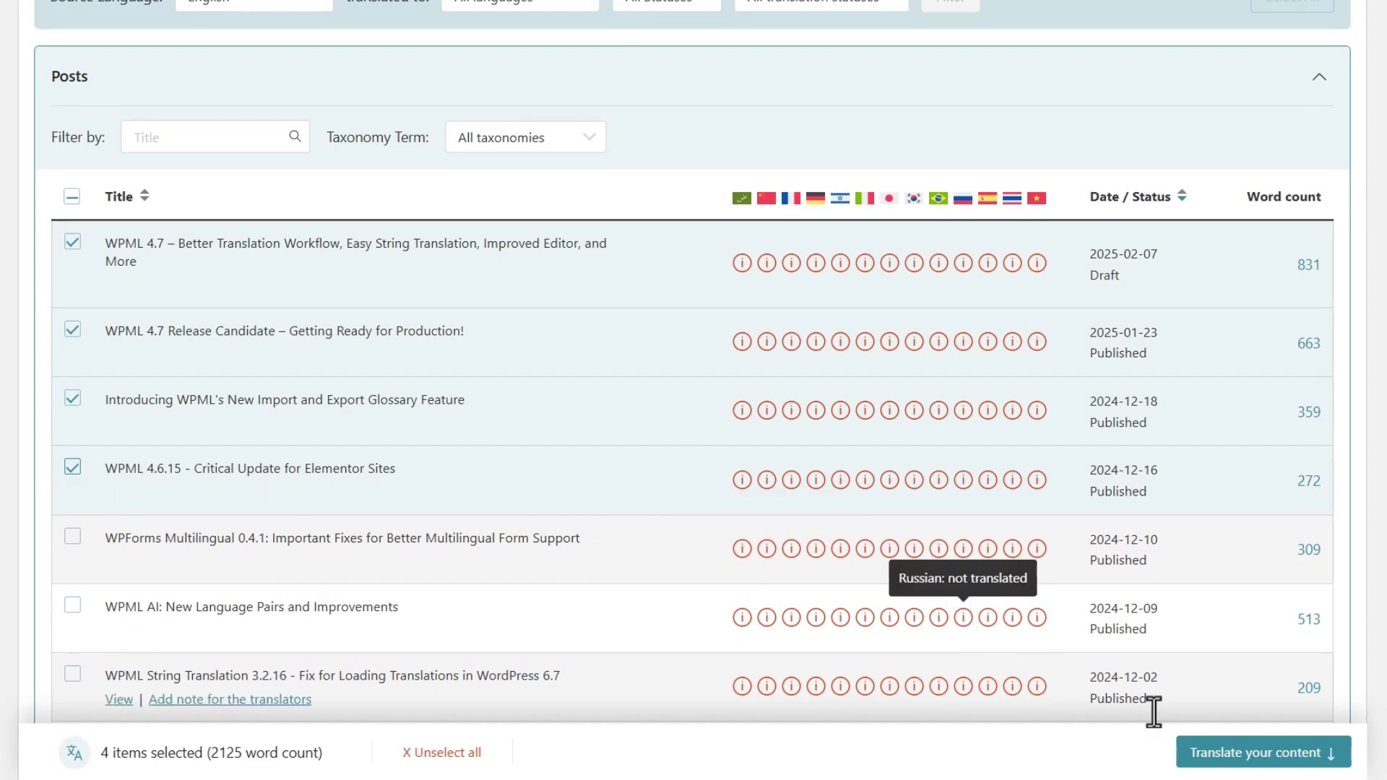
left_click(1250, 752)
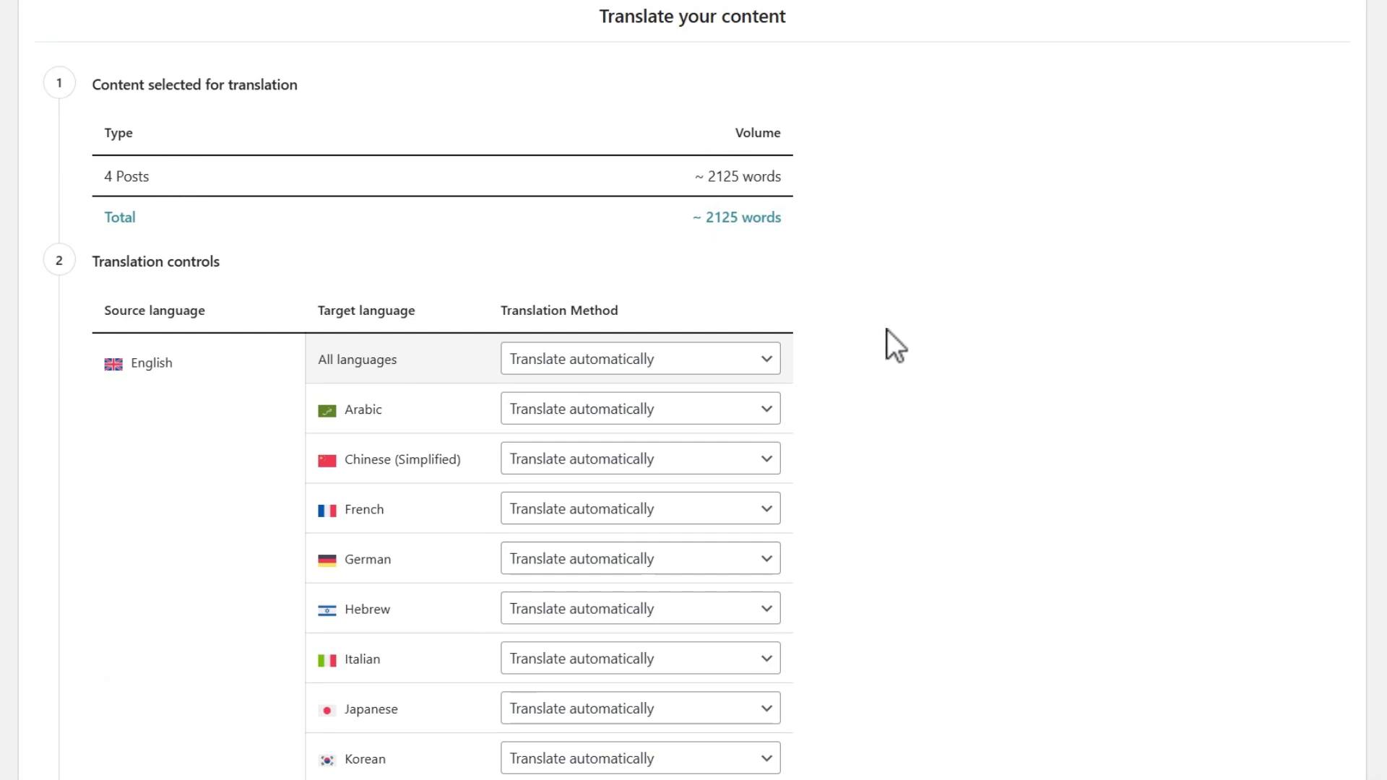
- Keep Translate automatically as the translation method for all languages, then scroll to the publishing options
scroll(887, 329, "down", 3)
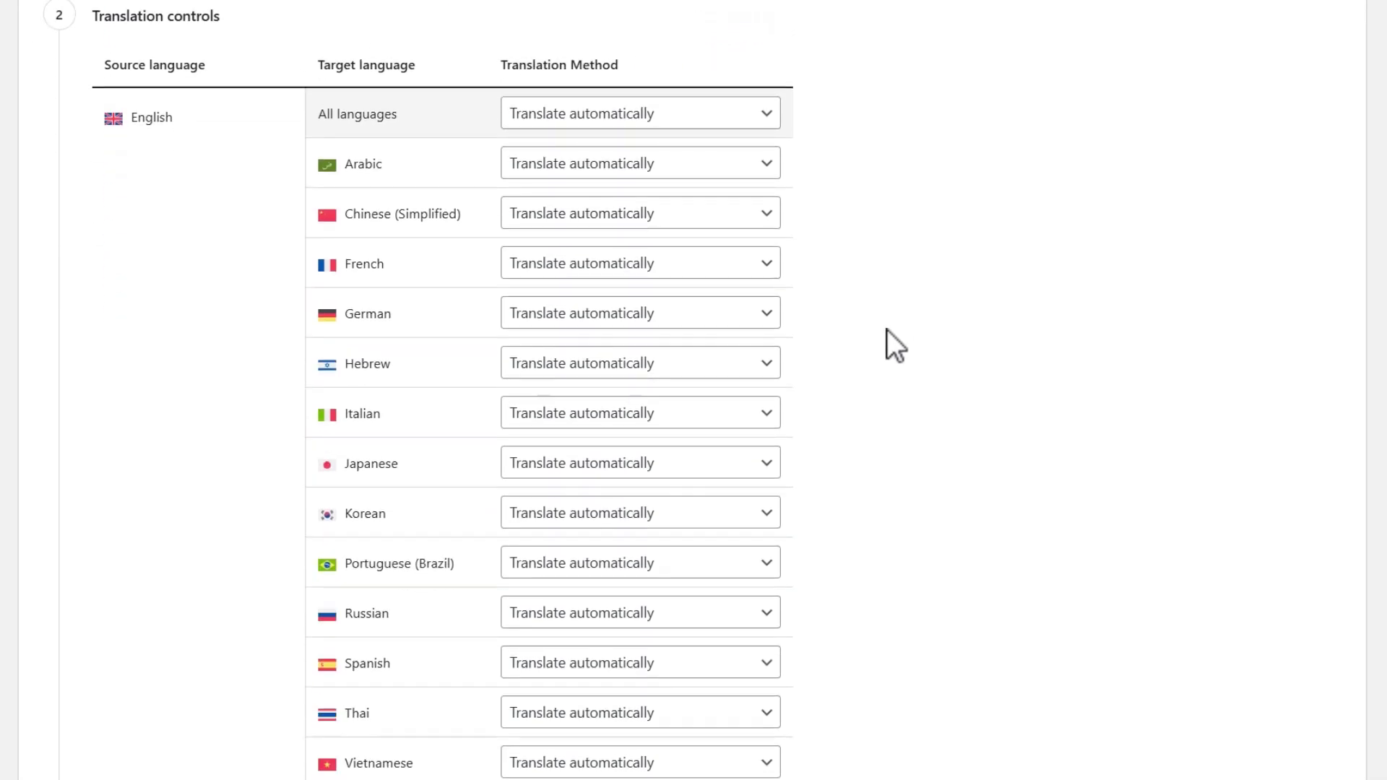
left_click(720, 110)
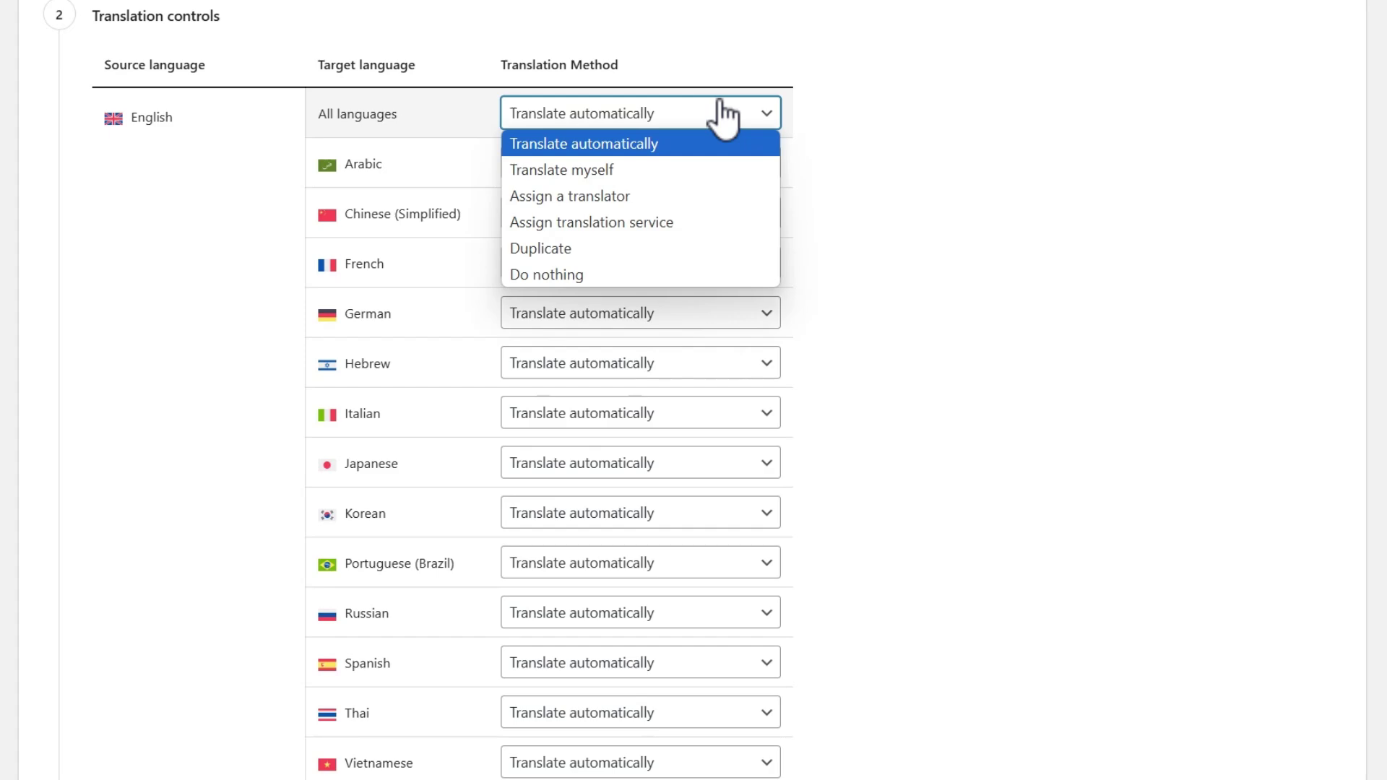
left_click(721, 105)
scroll(840, 233, "down", 2)
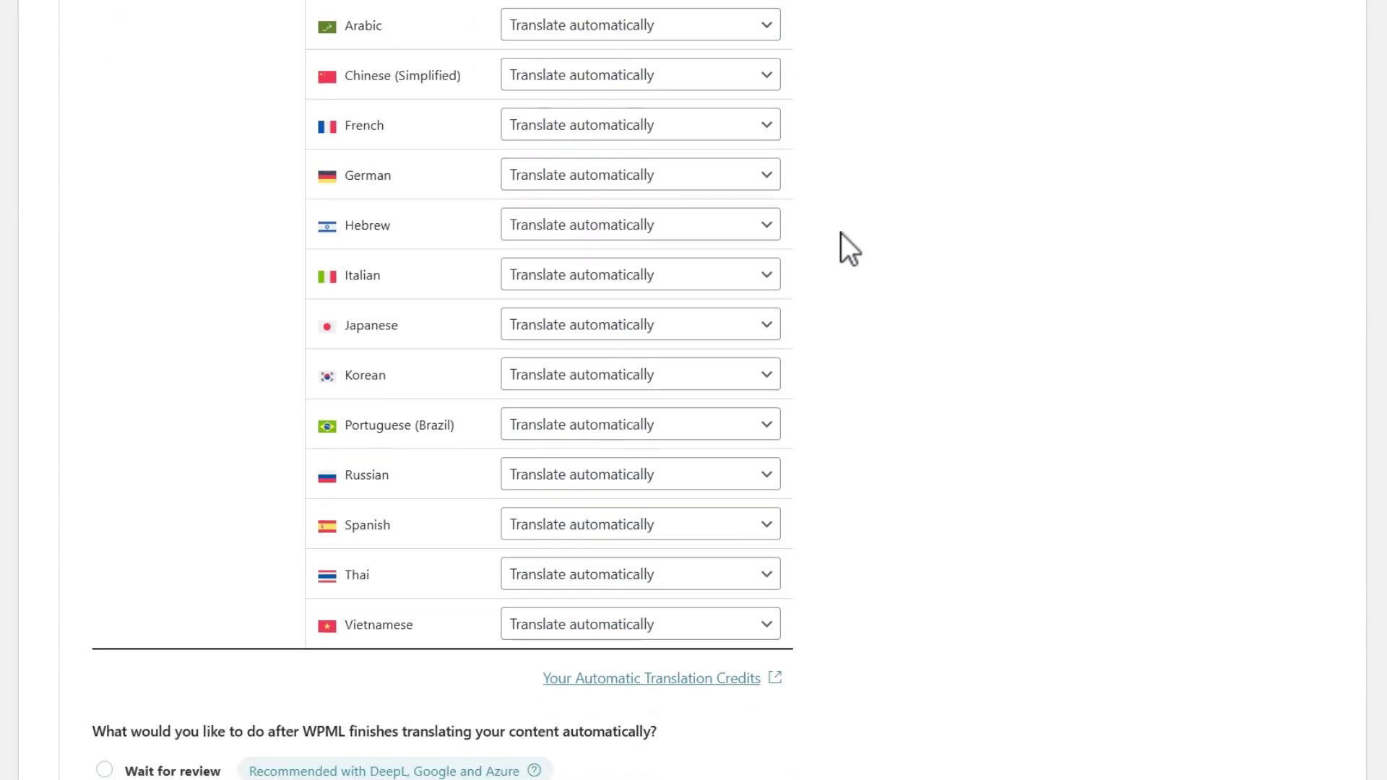
scroll(841, 232, "down", 5)
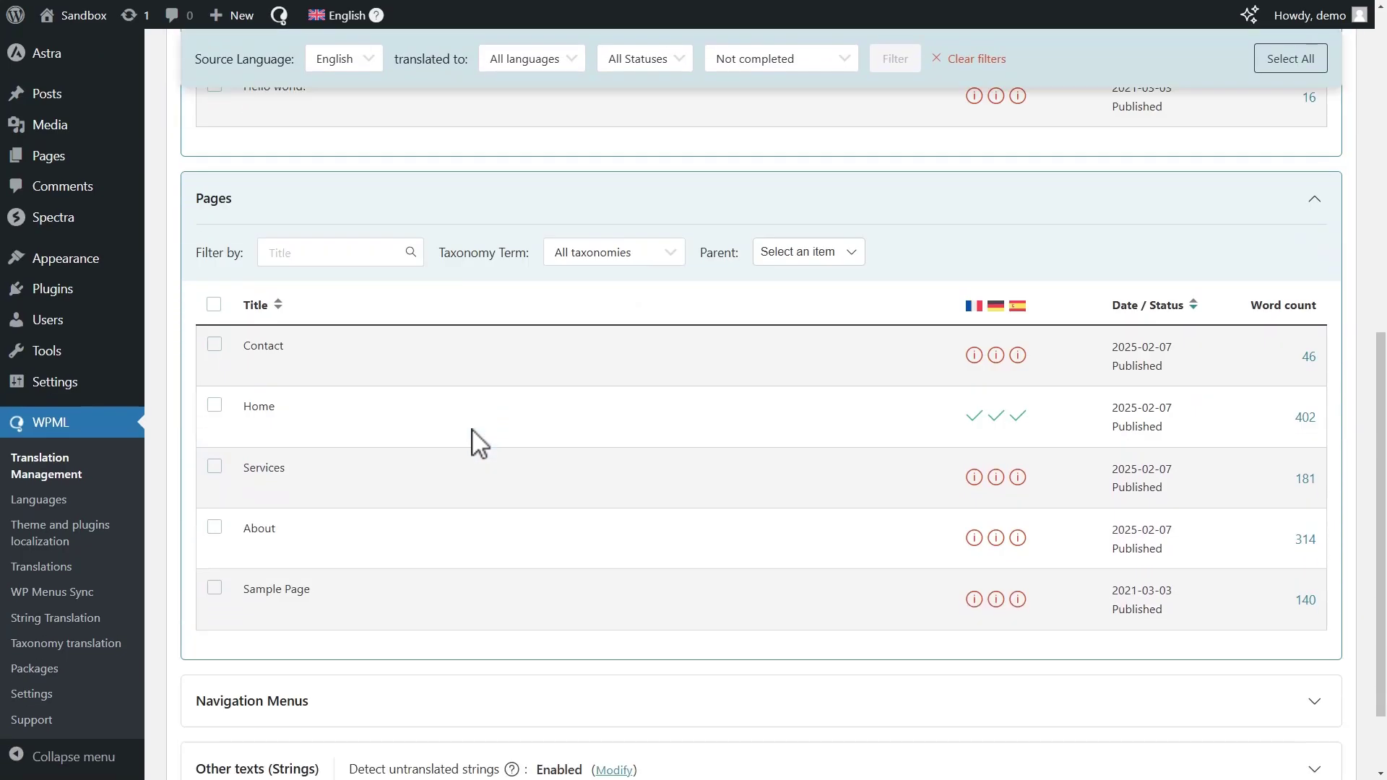
- Expand Other texts (Strings) to list the untranslated ultimate-addons-for-gutenberg plugin strings
scroll(477, 447, "down", 1)
left_click(525, 683)
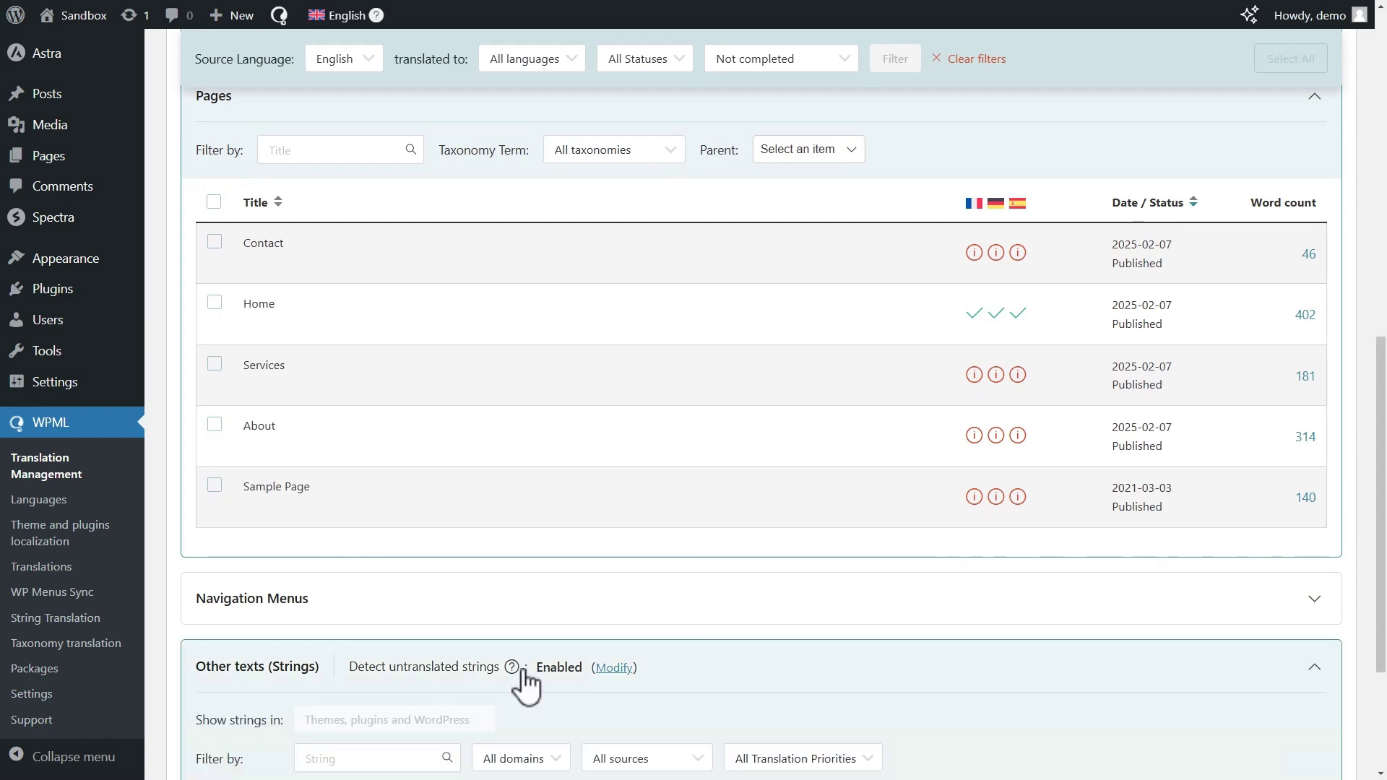
scroll(526, 723, "down", 3)
scroll(525, 678, "down", 3)
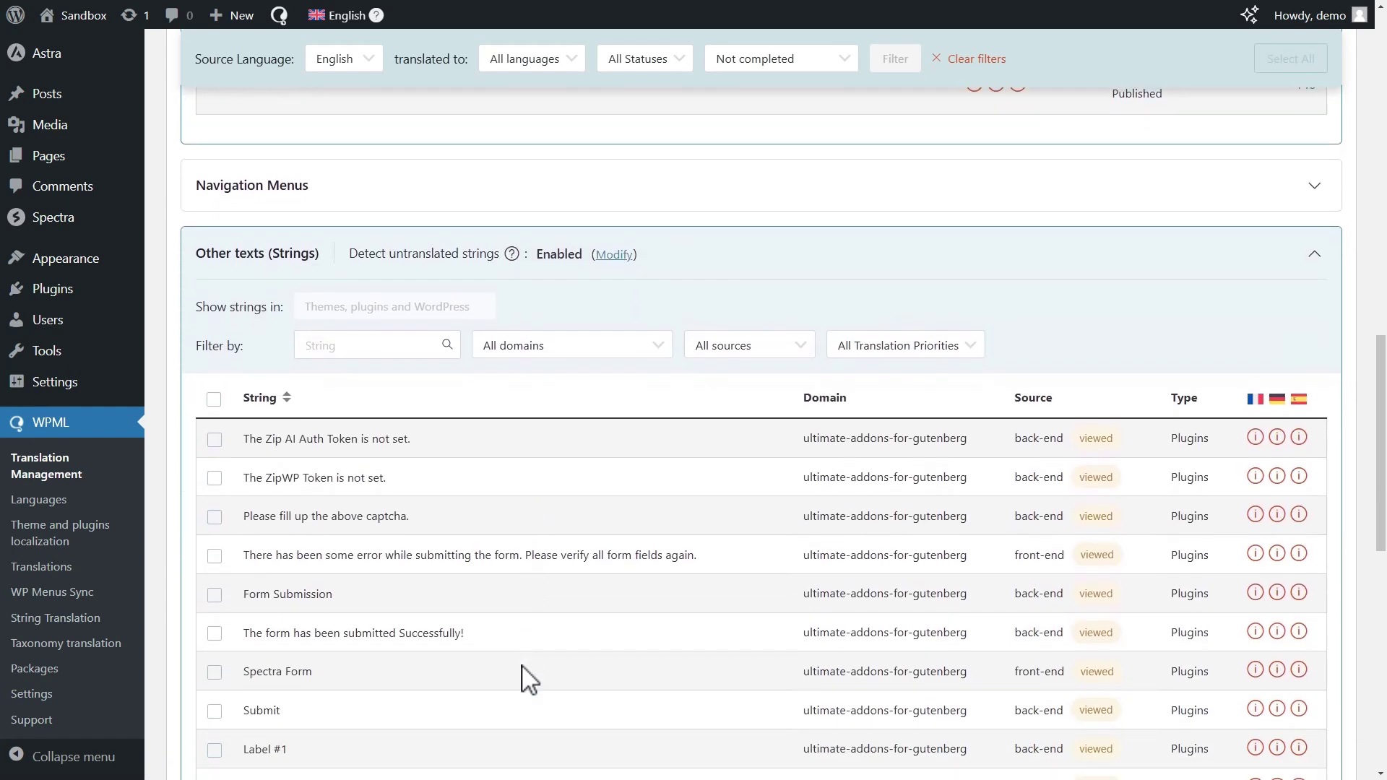
scroll(529, 679, "down", 1)
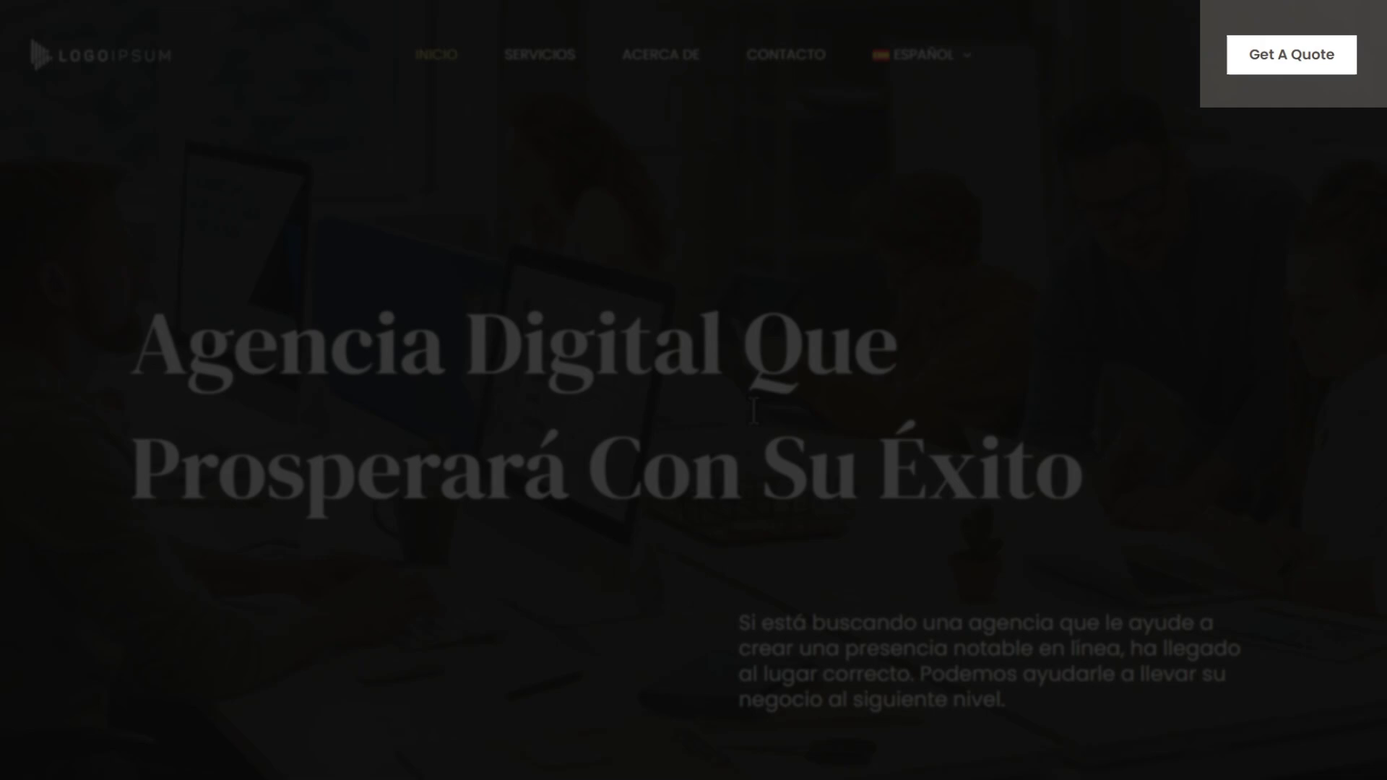
scroll(753, 408, "down", 20)
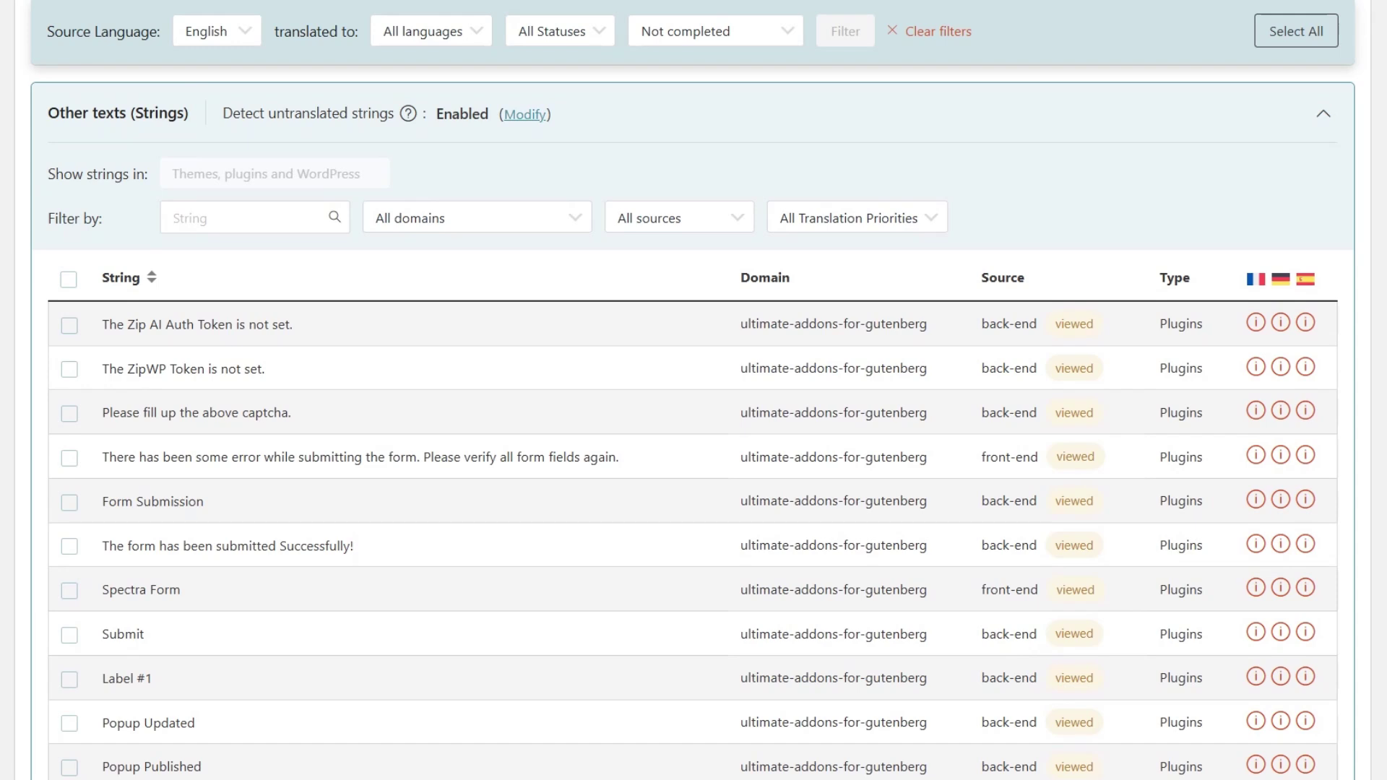
- Filter strings by source to Frontend (viewed) and select all nine front-end strings
left_click(659, 218)
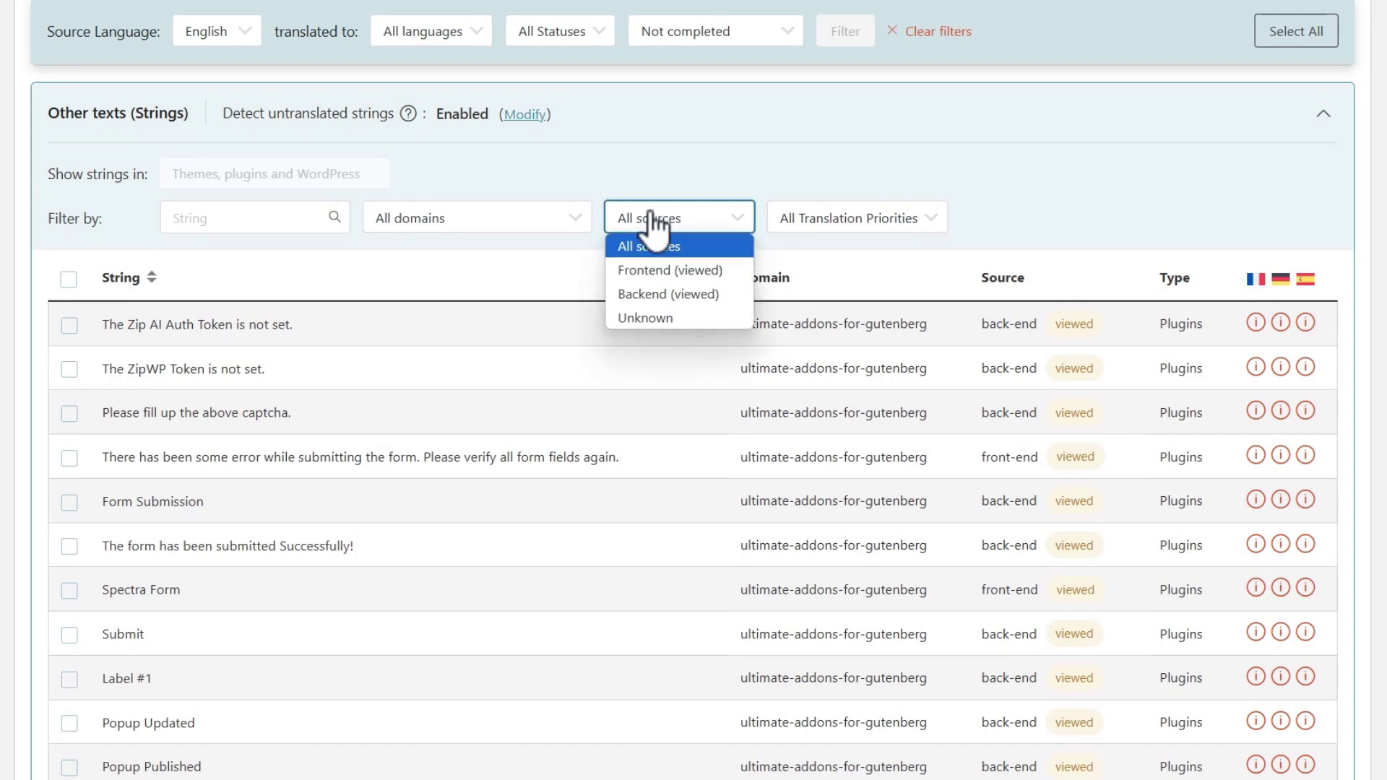
left_click(653, 270)
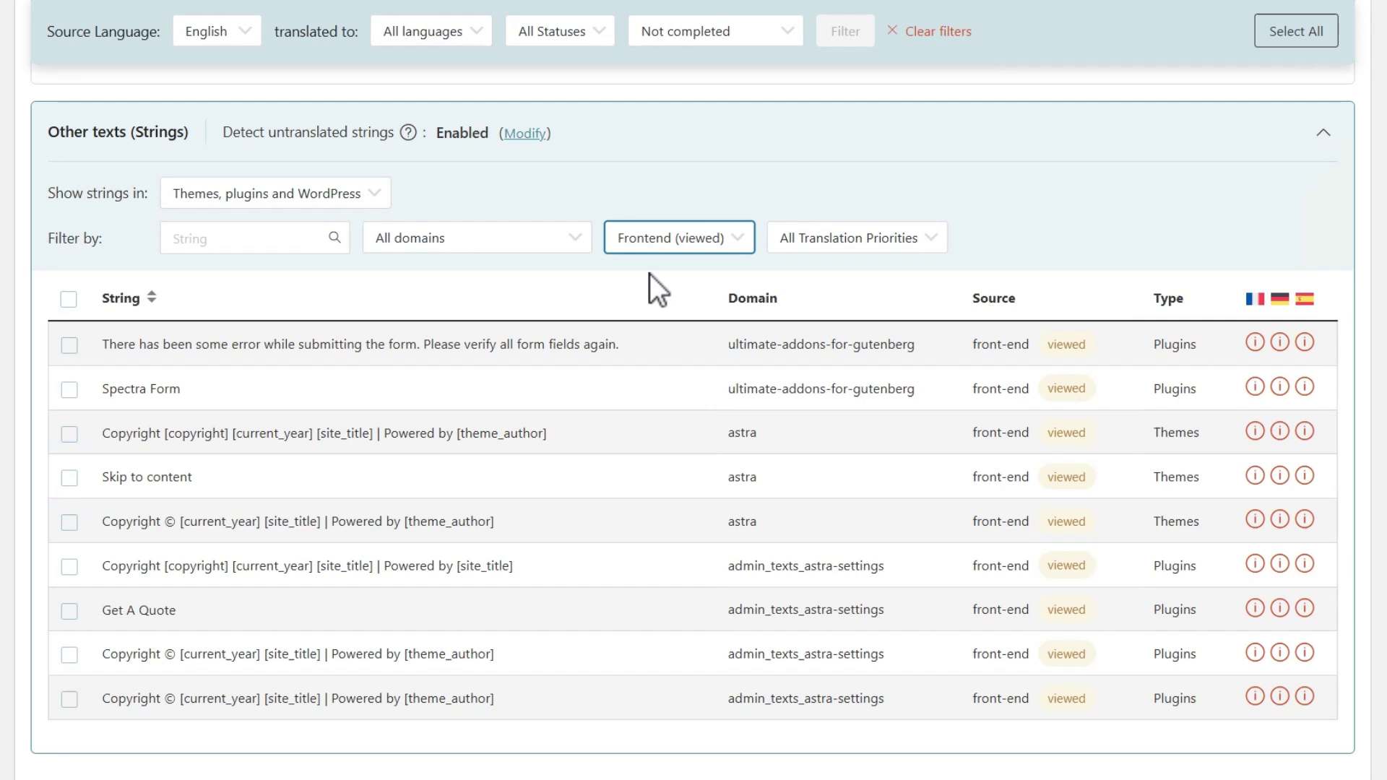
left_click(67, 300)
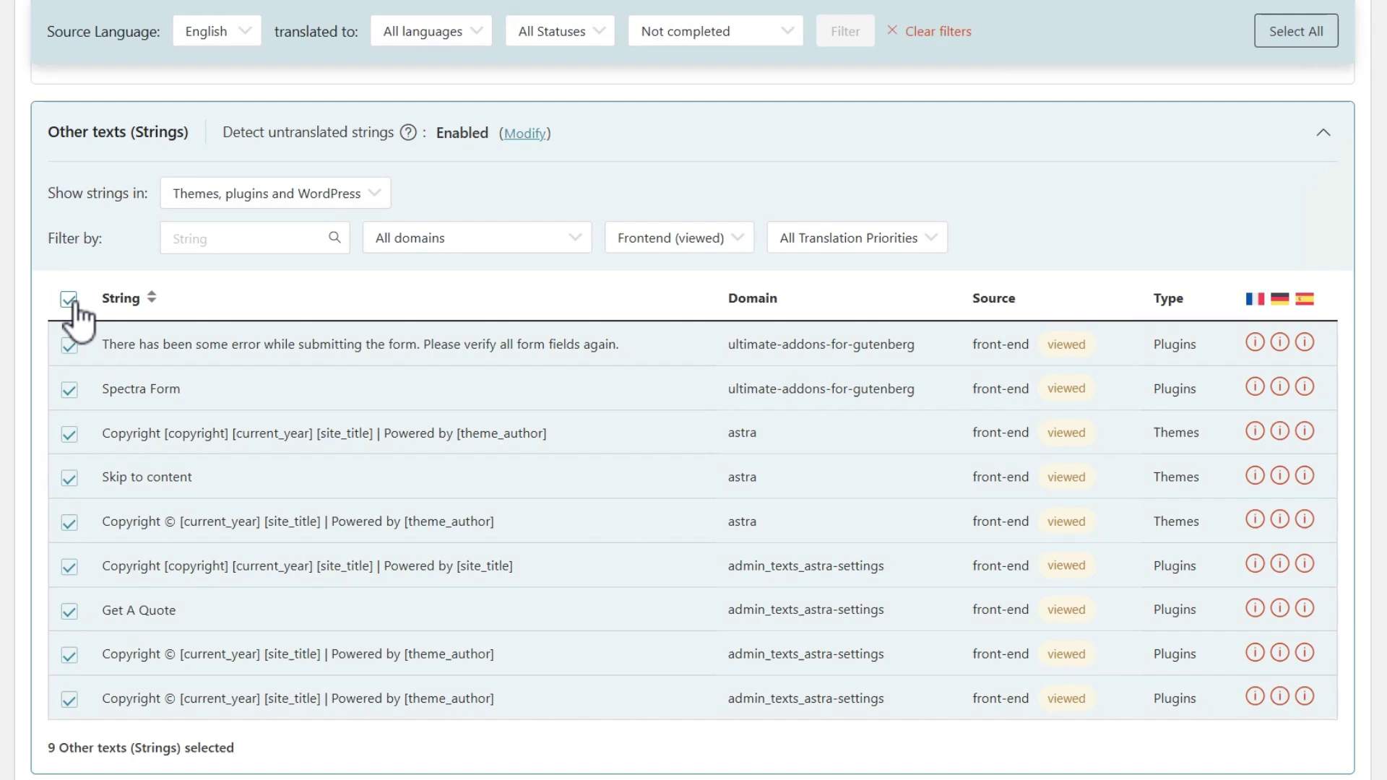
scroll(146, 400, "down", 8)
scroll(148, 400, "down", 5)
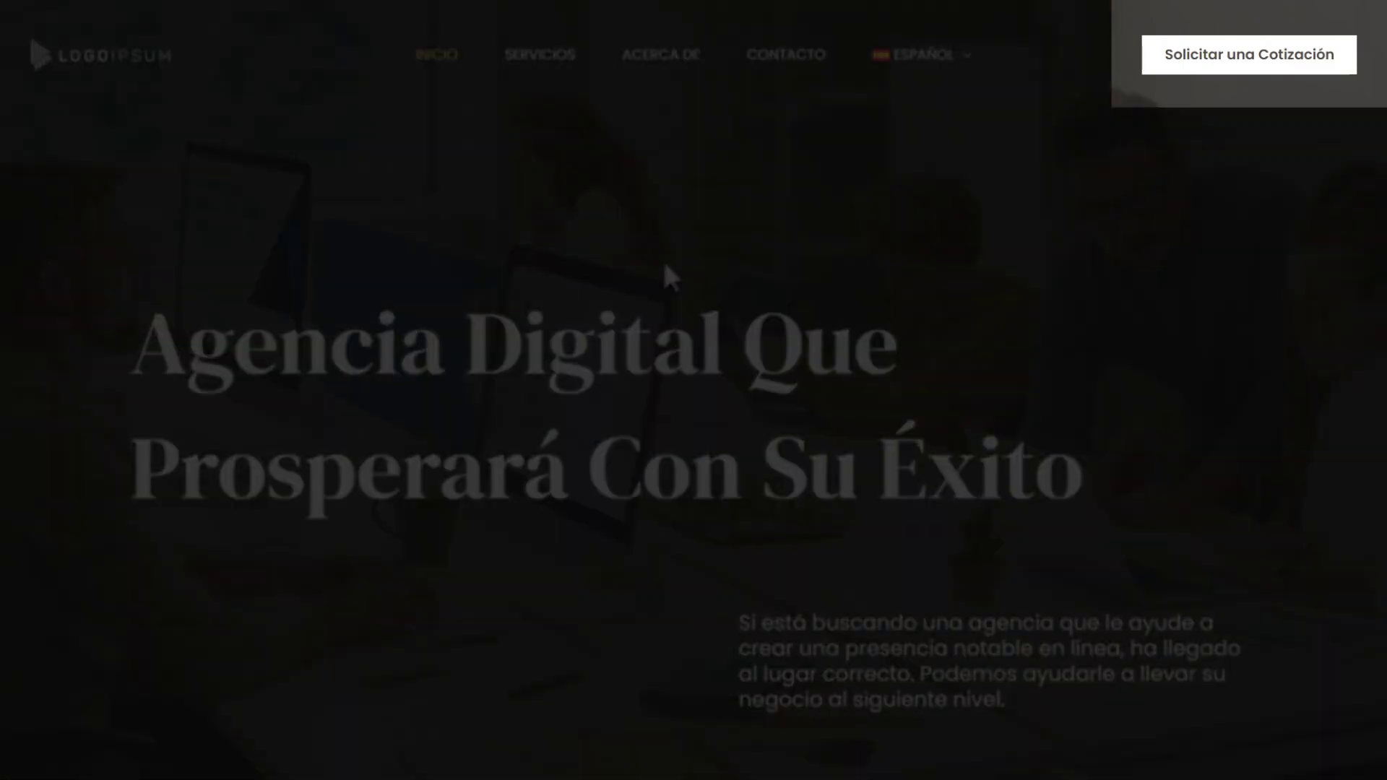
scroll(664, 262, "down", 10)
scroll(664, 262, "down", 15)
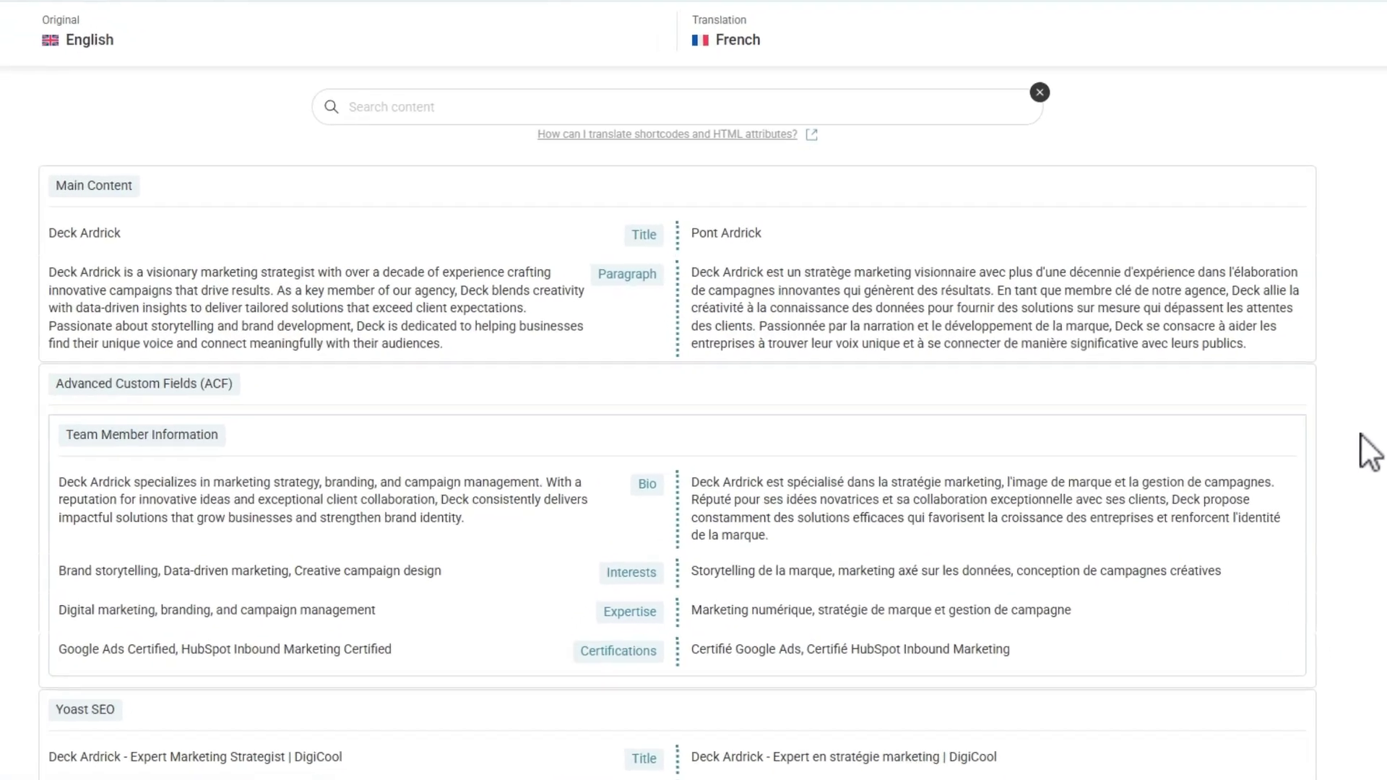
- Edit the French paragraph of the Deck Ardrick profile, then close the paragraph editor
left_click(860, 315)
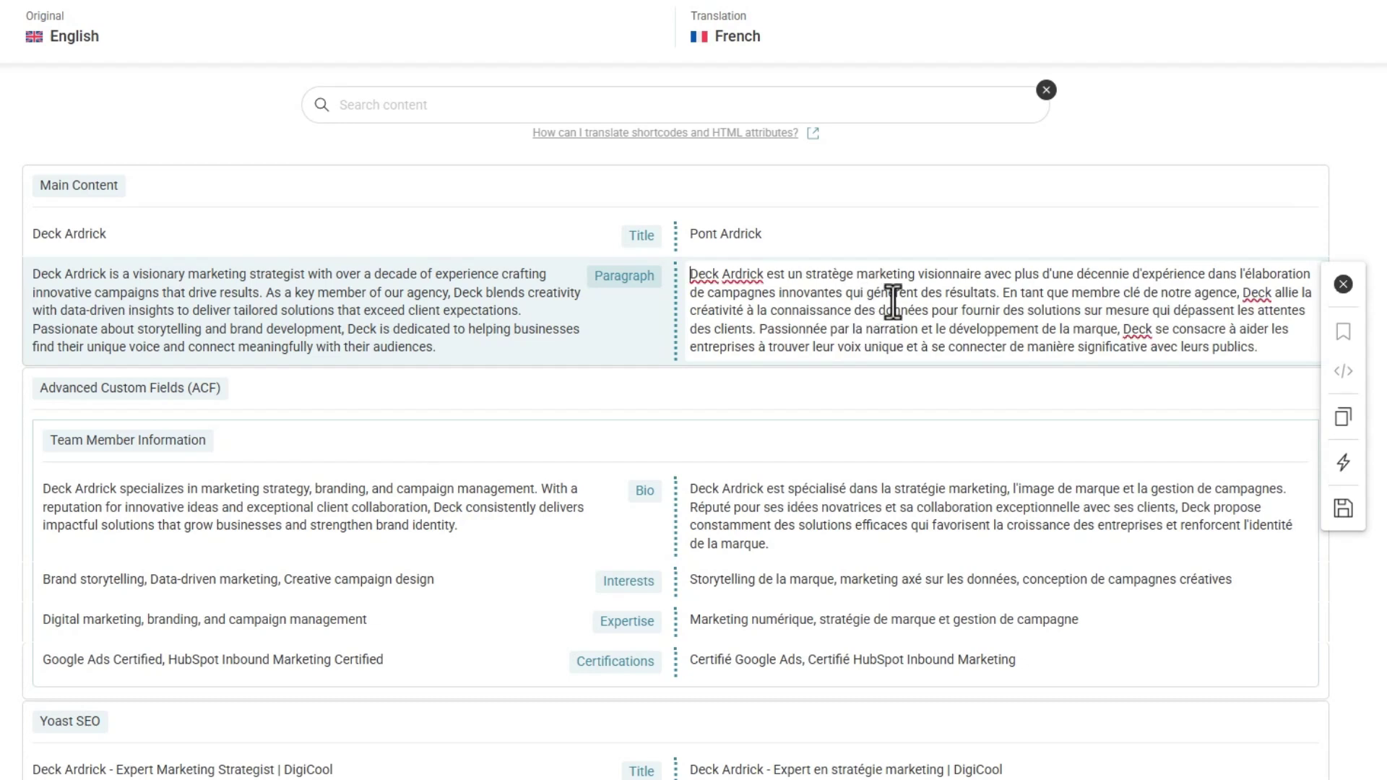
left_click(1343, 285)
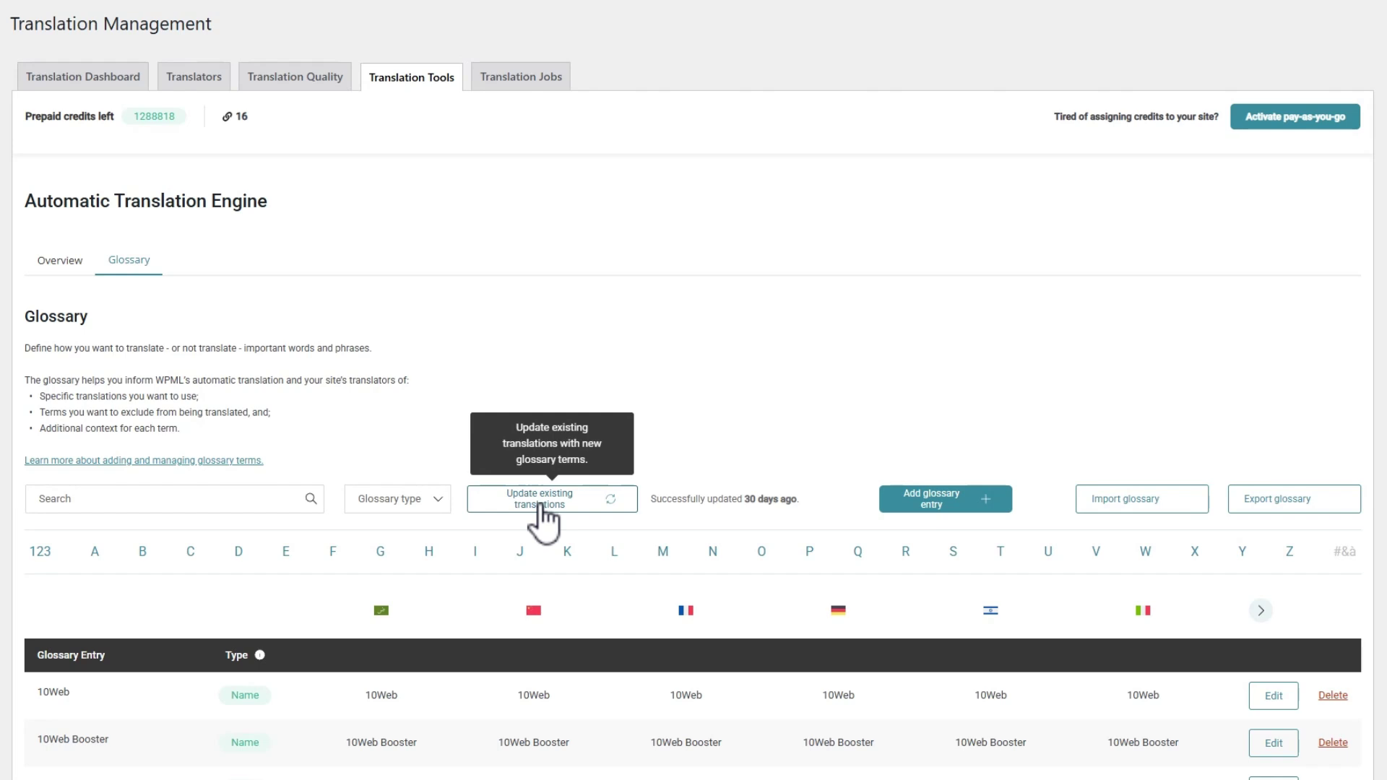
- Start updating existing translations with the new glossary terms from the Glossary page
left_click(544, 506)
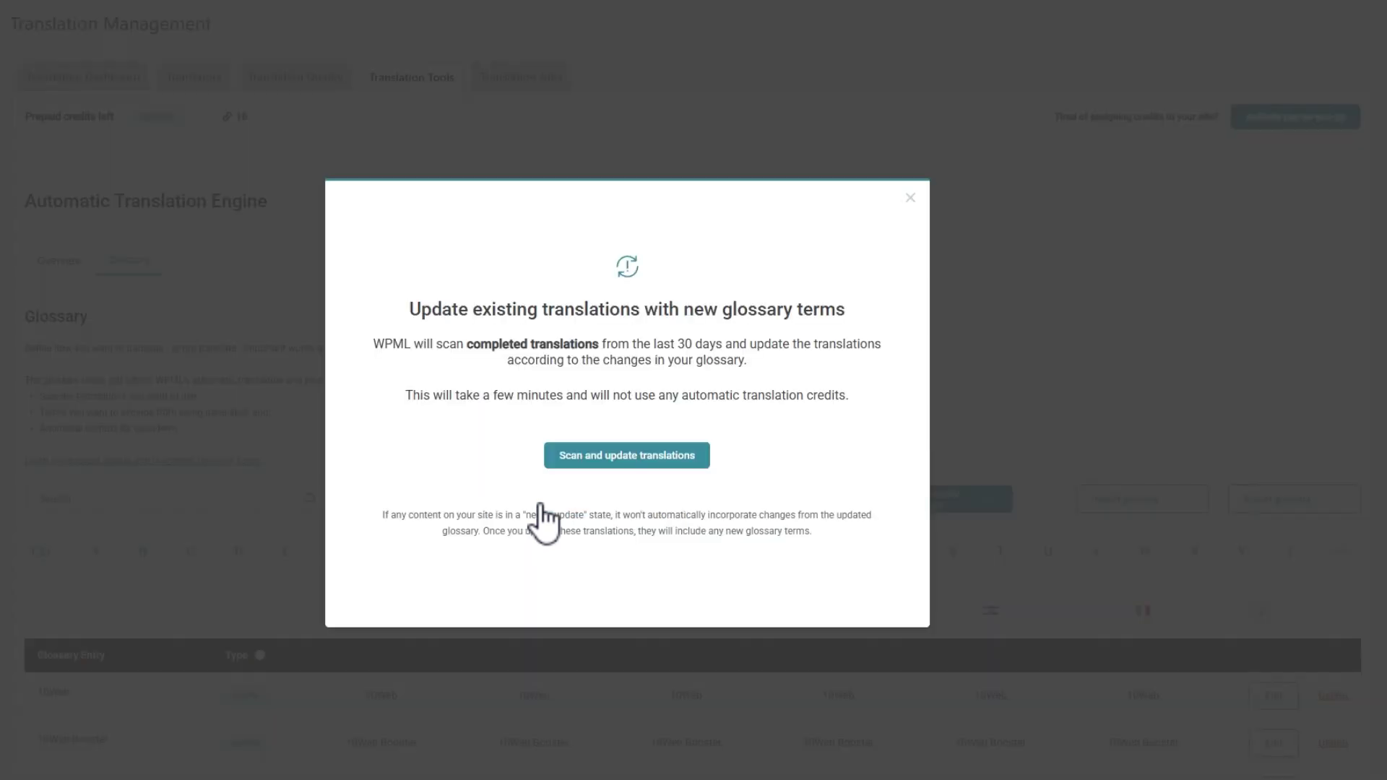